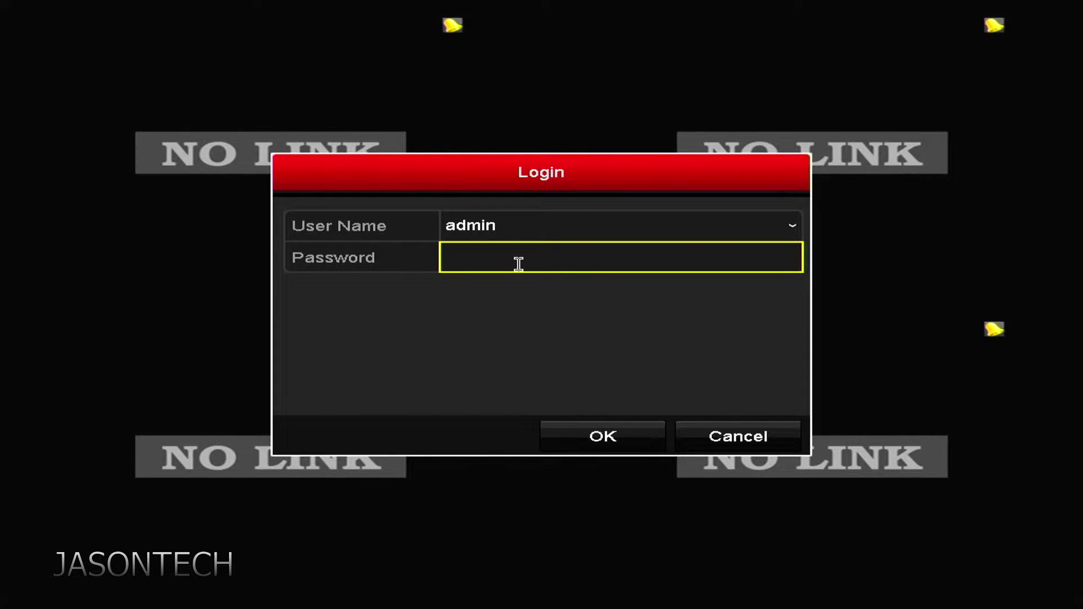
Submit a blank-password login, then reveal the Reset Password dialog with Serial No. and empty Secure Code.
{"action": "left_click", "coordinate": [517, 257]}
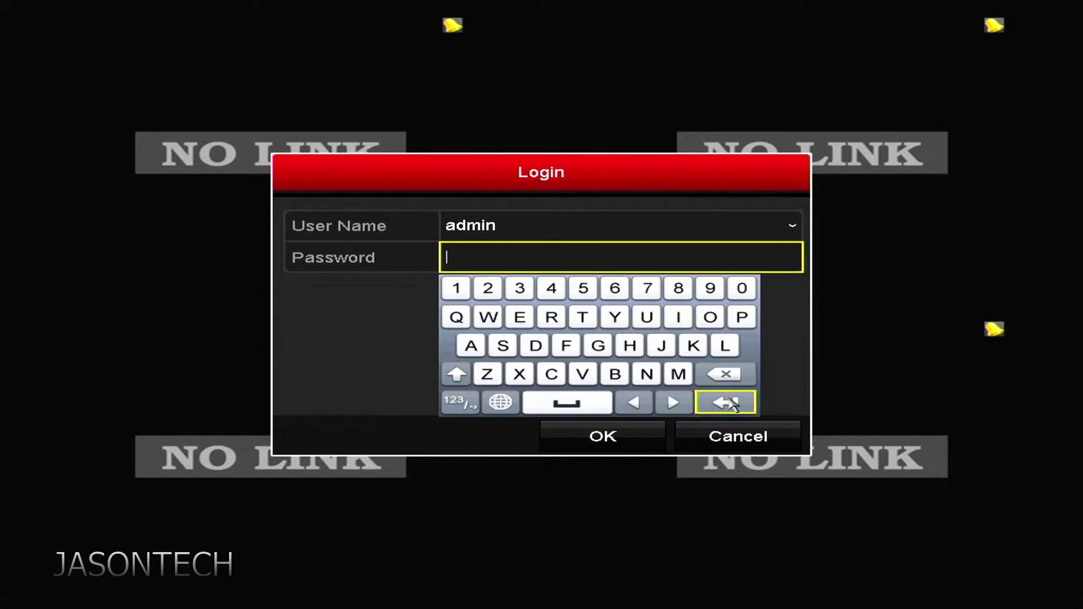
{"action": "left_click", "coordinate": [729, 402]}
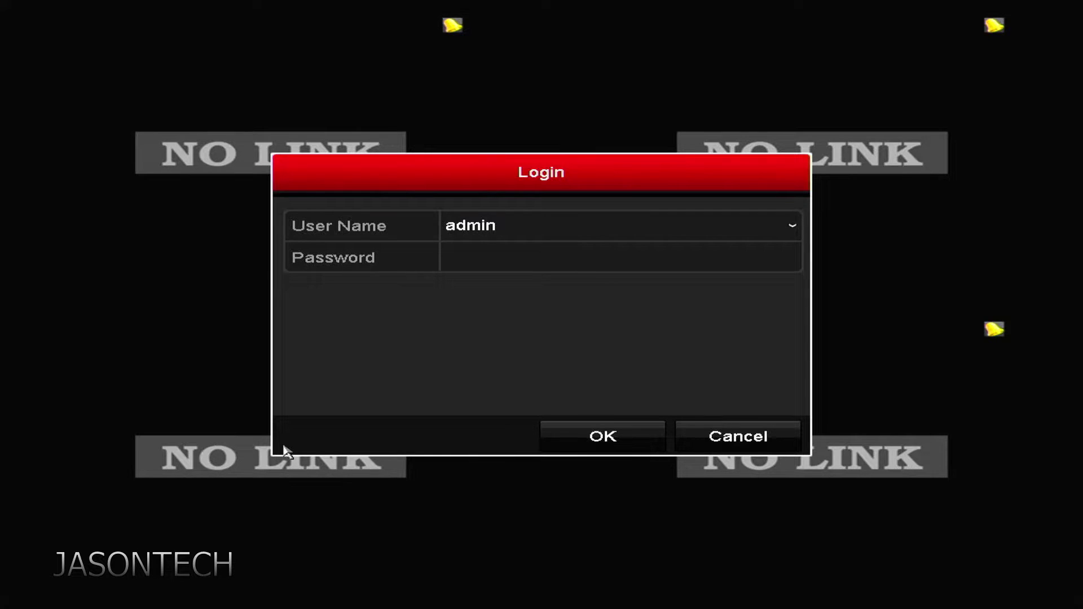
{"action": "left_click", "coordinate": [288, 448]}
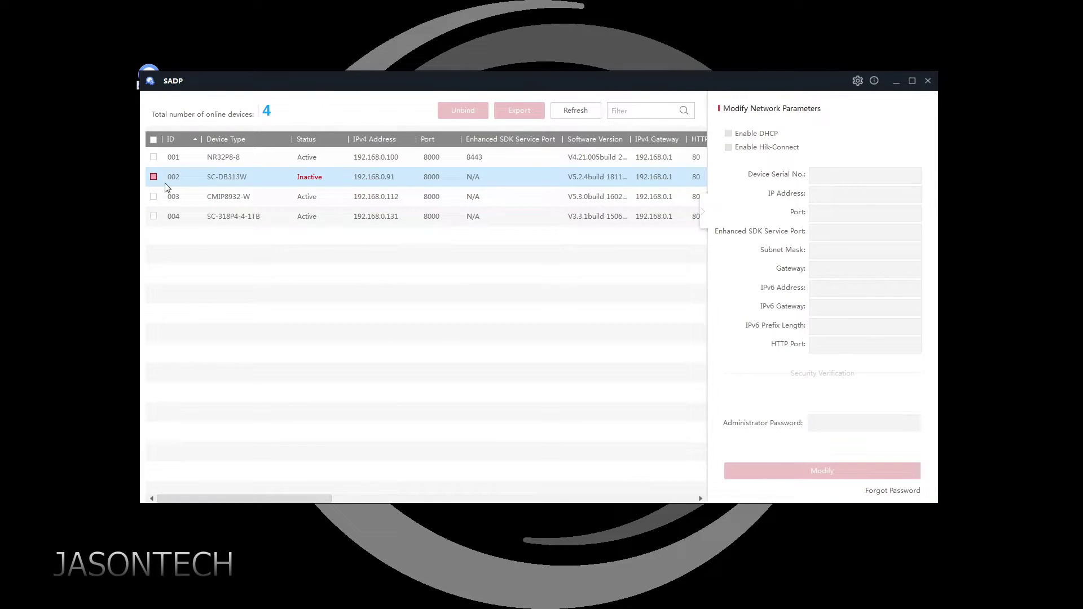
Select device 004 (SC-318P4-4-1TB, IP 192.168.0.131) and copy its full Device Serial No.
{"action": "left_click", "coordinate": [192, 258]}
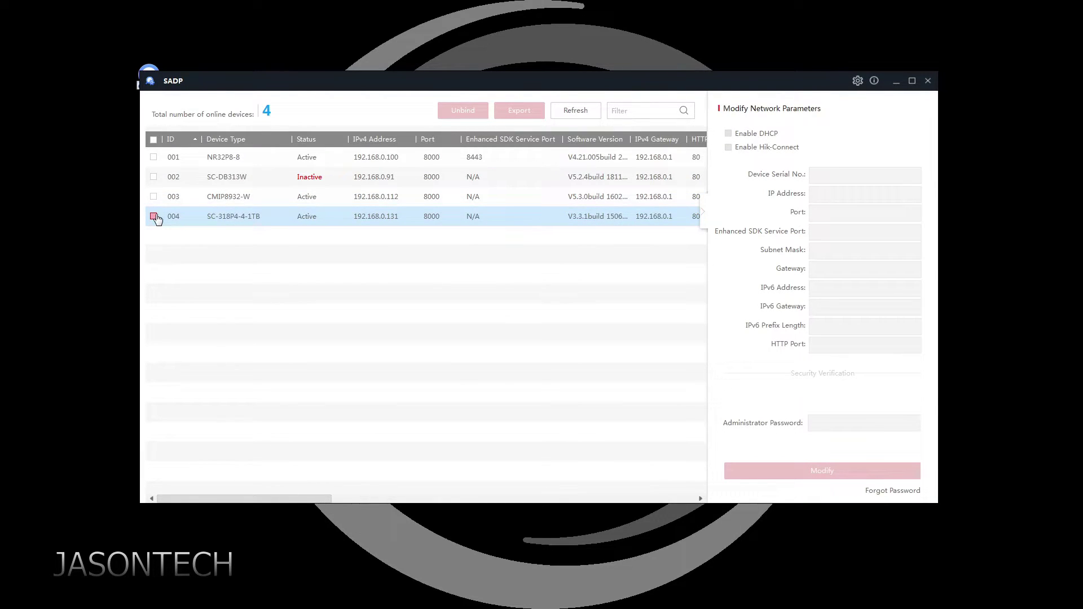
{"action": "left_click", "coordinate": [154, 216]}
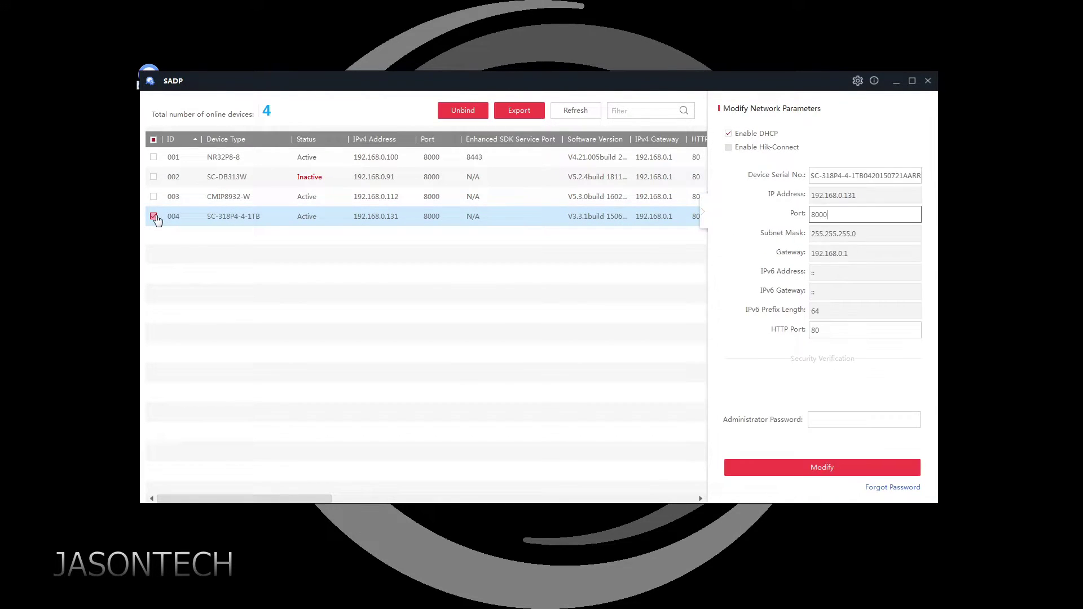
{"action": "double_click", "coordinate": [843, 179]}
{"action": "left_click", "coordinate": [854, 179]}
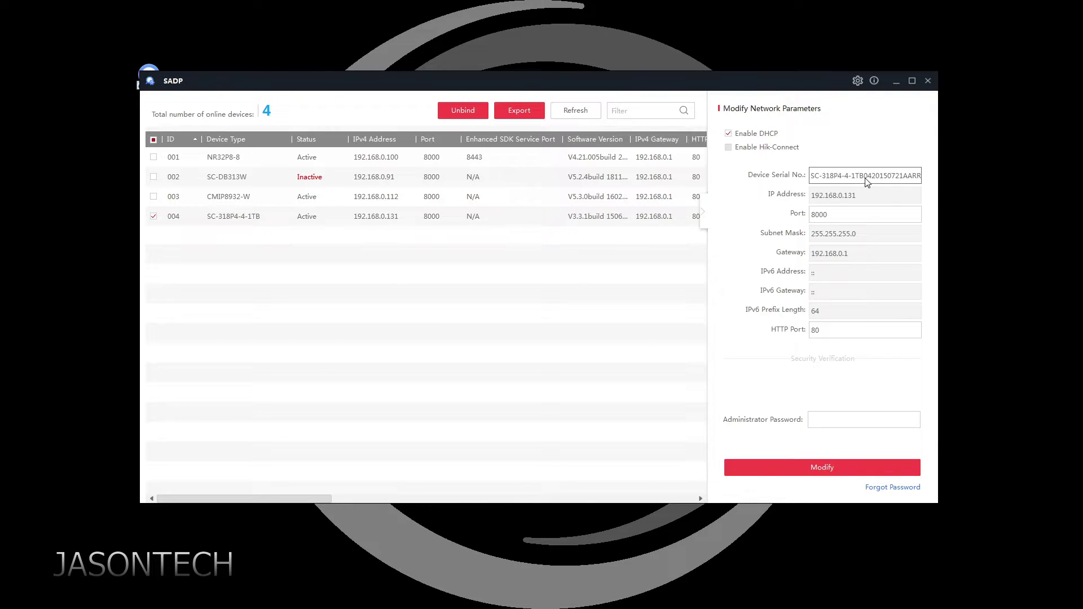
{"action": "left_click_drag", "start_coordinate": [866, 180], "coordinate": [937, 184]}
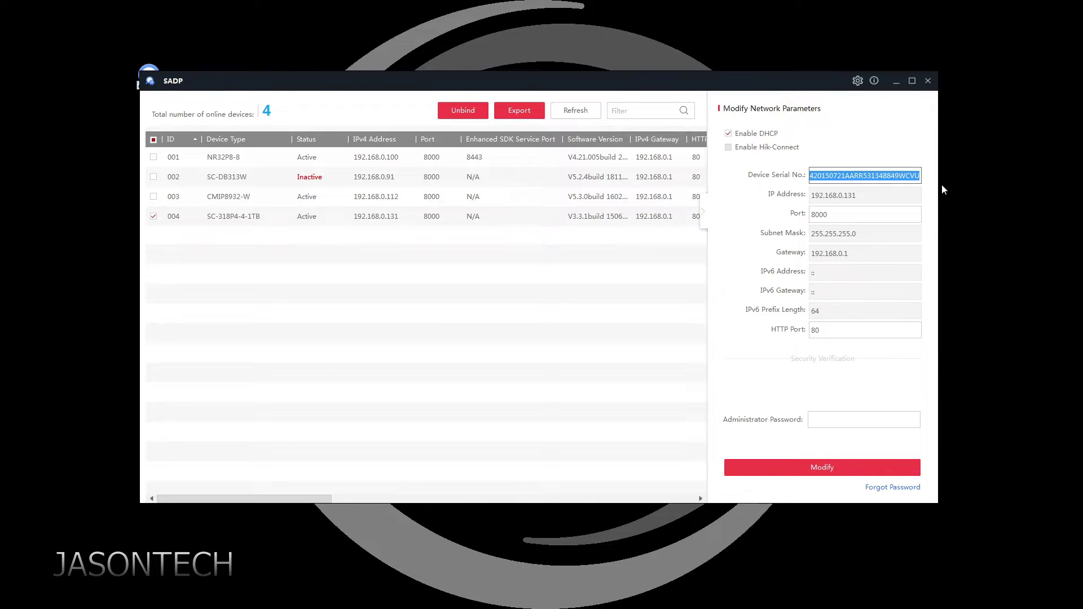
{"action": "right_click", "coordinate": [882, 177]}
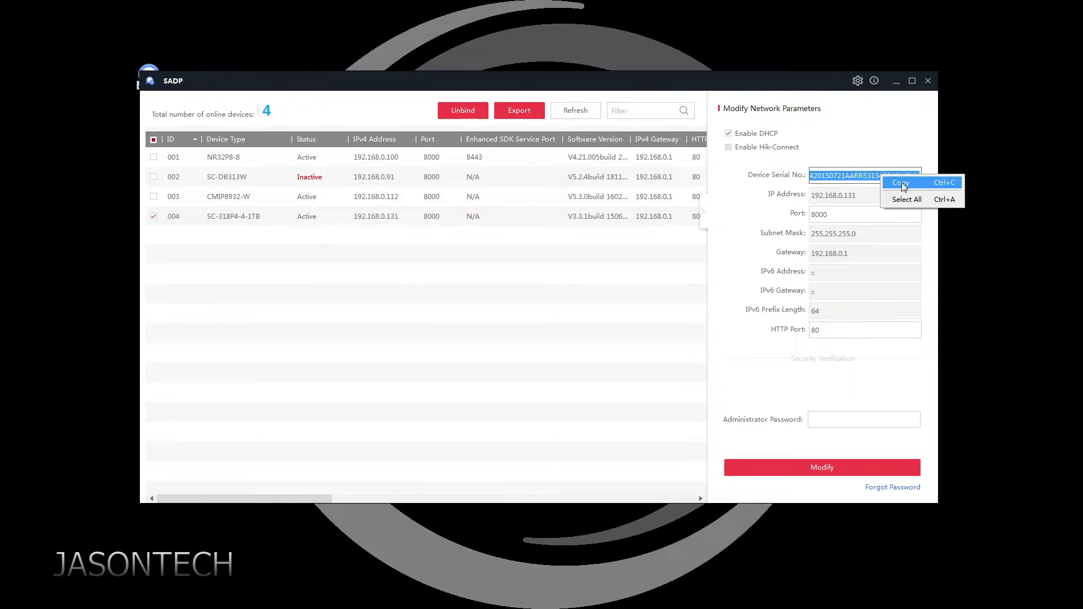
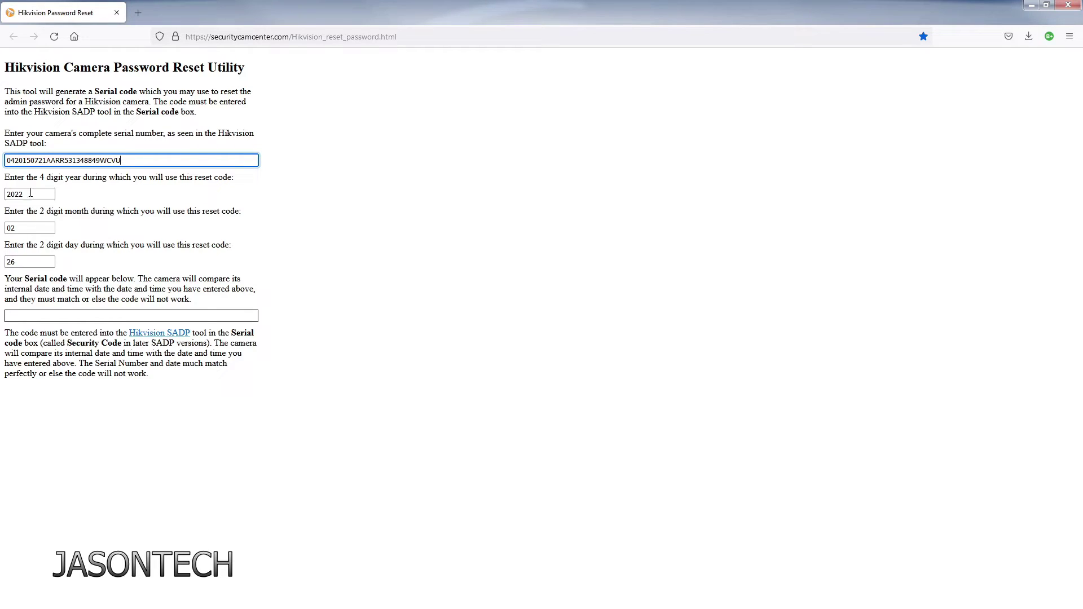
Generate the utility's reset serial code for 2022/02/26 and check the year, month and day entries.
{"action": "left_click", "coordinate": [39, 264]}
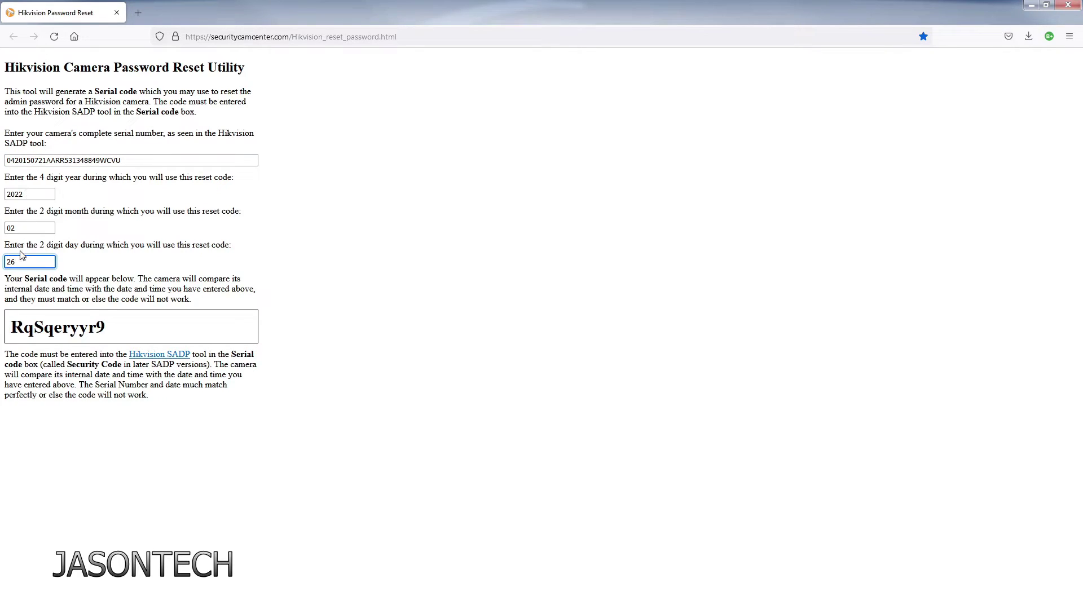
{"action": "left_click", "coordinate": [26, 194]}
{"action": "left_click", "coordinate": [27, 226]}
{"action": "left_click", "coordinate": [23, 263]}
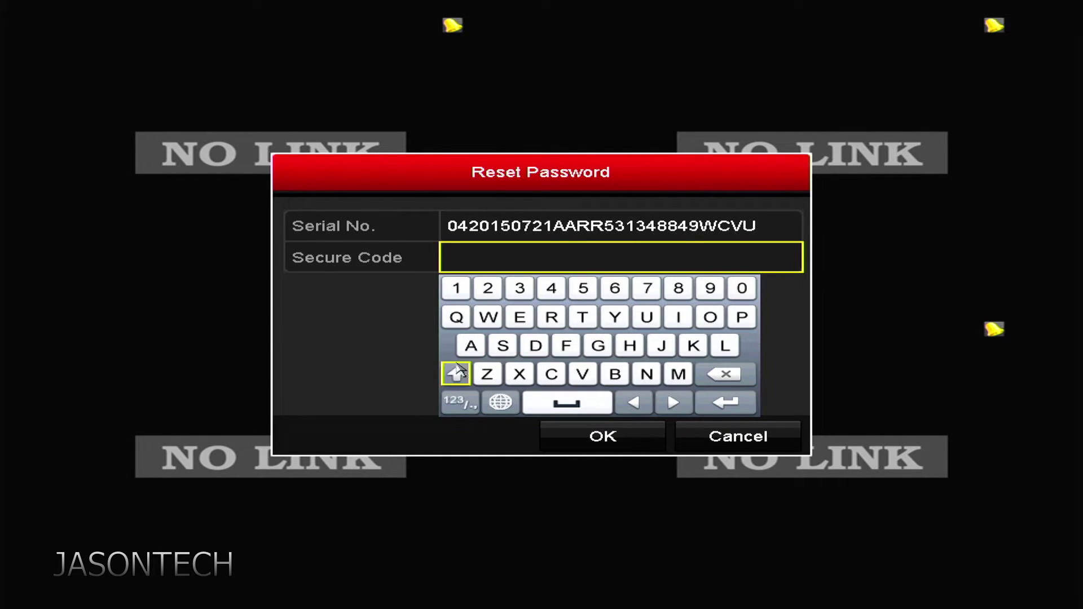
Enter the generated secure code on the on-screen keyboard, fixing two mistyped characters.
{"action": "left_click", "coordinate": [457, 370]}
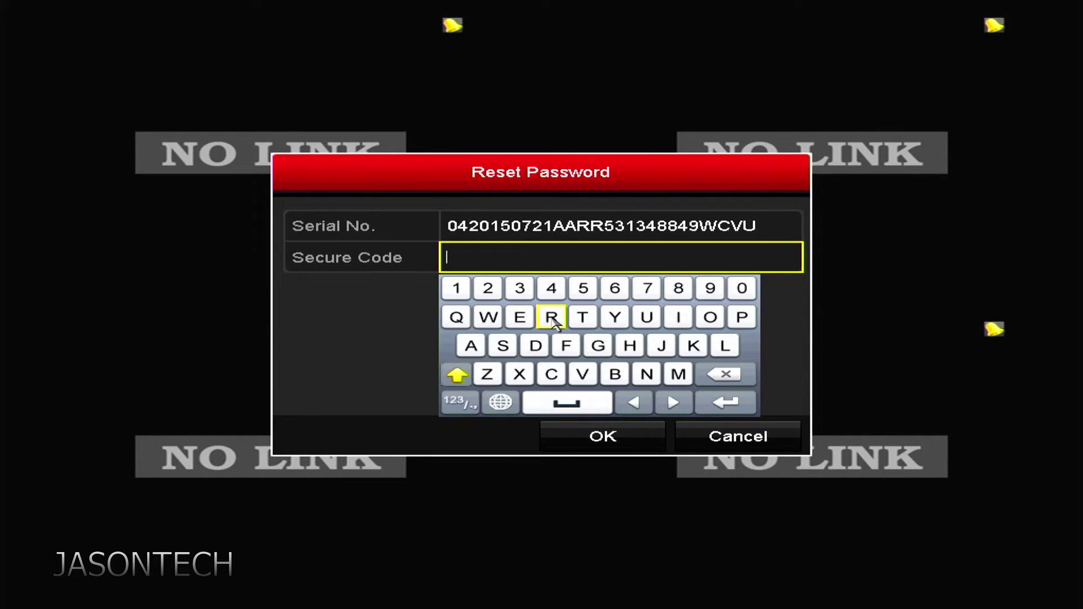
{"action": "left_click", "coordinate": [553, 319]}
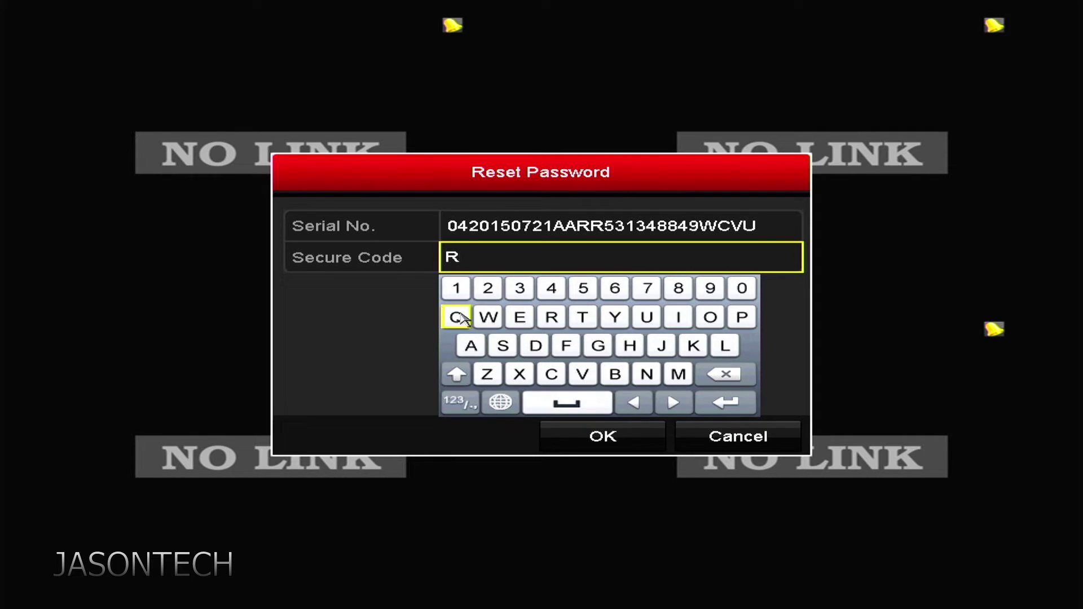
{"action": "left_click", "coordinate": [457, 317]}
{"action": "left_click", "coordinate": [457, 375]}
{"action": "left_click", "coordinate": [551, 317]}
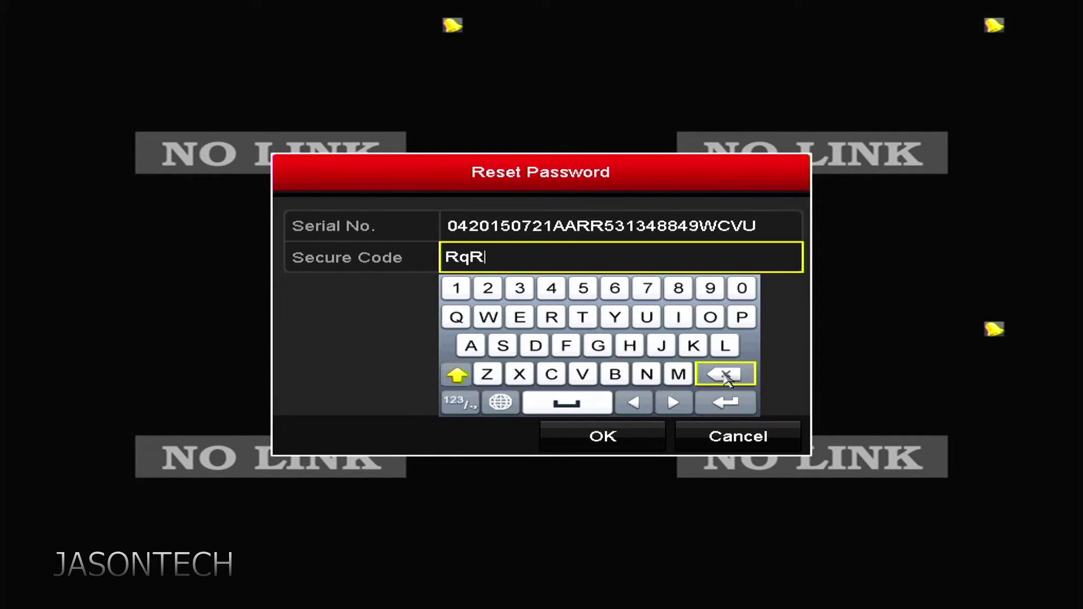
{"action": "left_click", "coordinate": [725, 374]}
{"action": "left_click", "coordinate": [490, 351]}
{"action": "left_click", "coordinate": [457, 375]}
{"action": "left_click", "coordinate": [456, 317]}
{"action": "left_click", "coordinate": [519, 317]}
{"action": "left_click", "coordinate": [551, 317]}
{"action": "left_click", "coordinate": [551, 319]}
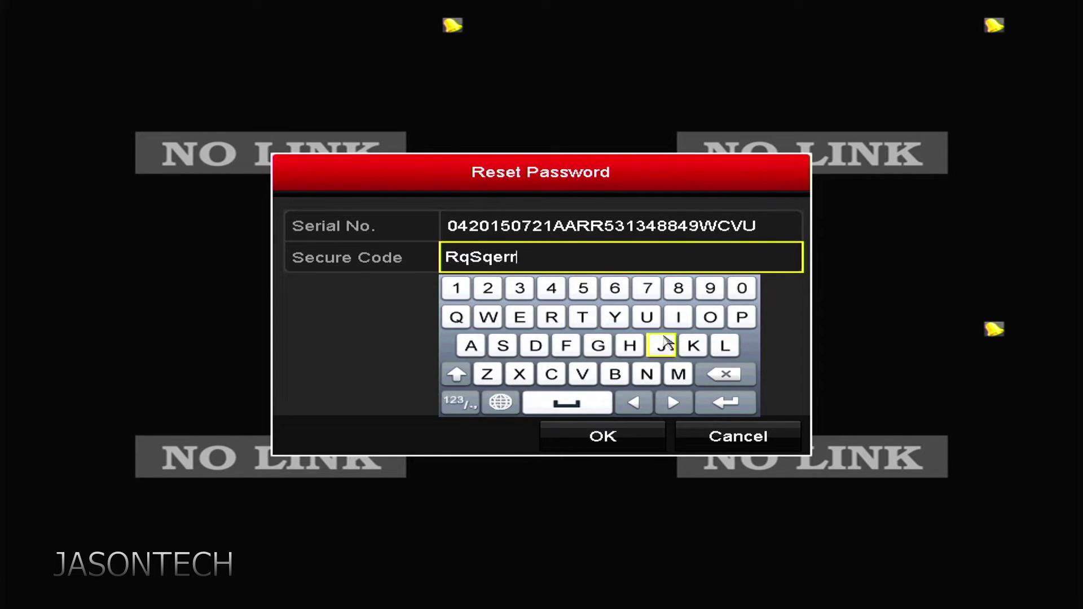
{"action": "left_click", "coordinate": [727, 375]}
{"action": "left_click", "coordinate": [616, 318]}
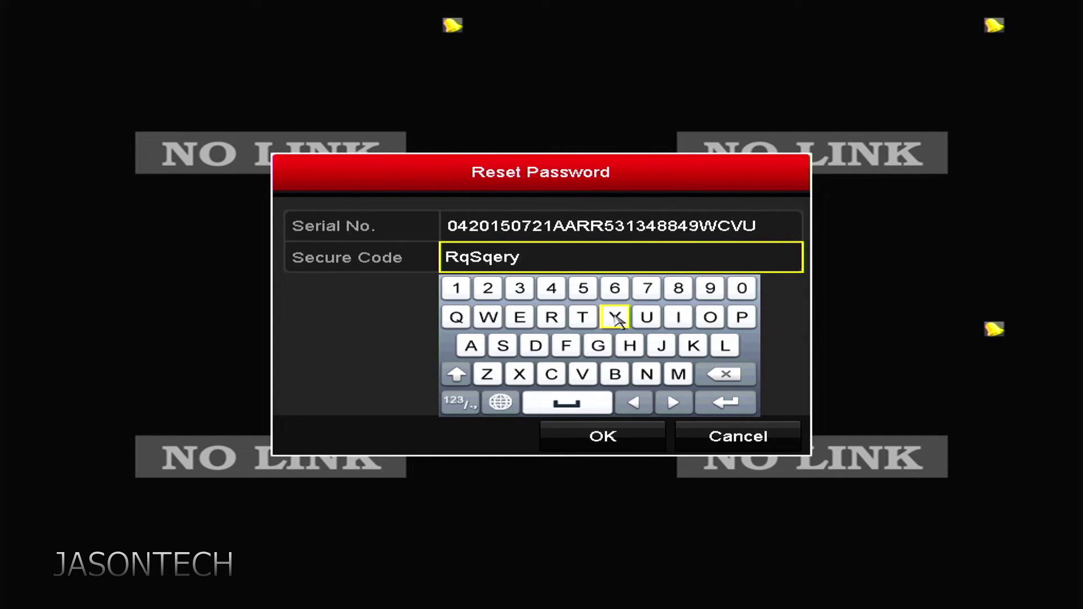
{"action": "left_click", "coordinate": [616, 317]}
{"action": "left_click", "coordinate": [552, 318]}
{"action": "left_click", "coordinate": [710, 288]}
{"action": "left_click", "coordinate": [726, 403]}
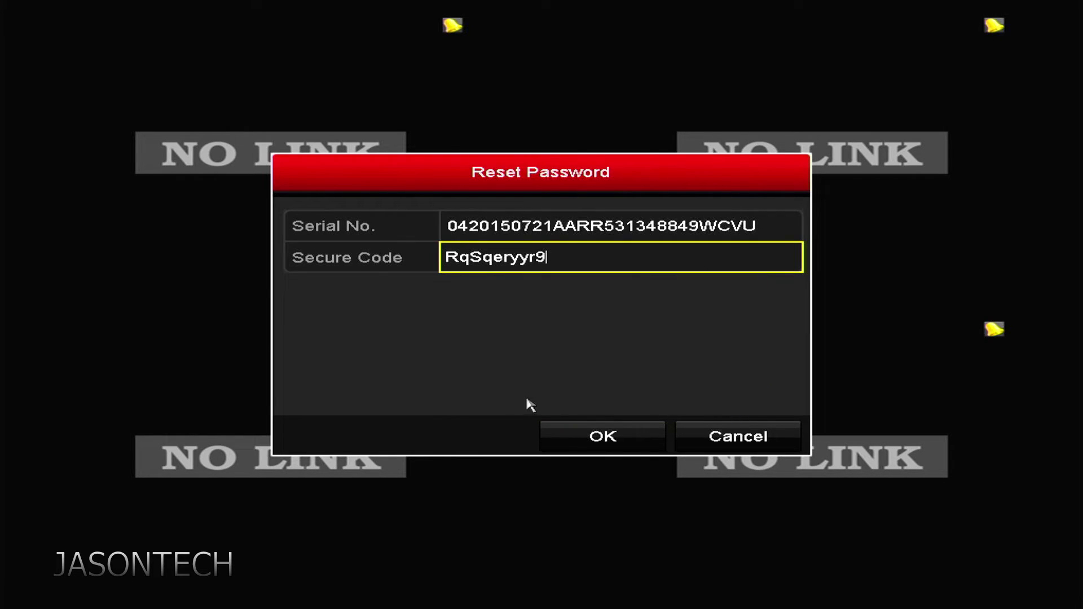
Accept the secure code and type the new eight-character password in Create New Password.
{"action": "left_click", "coordinate": [607, 439]}
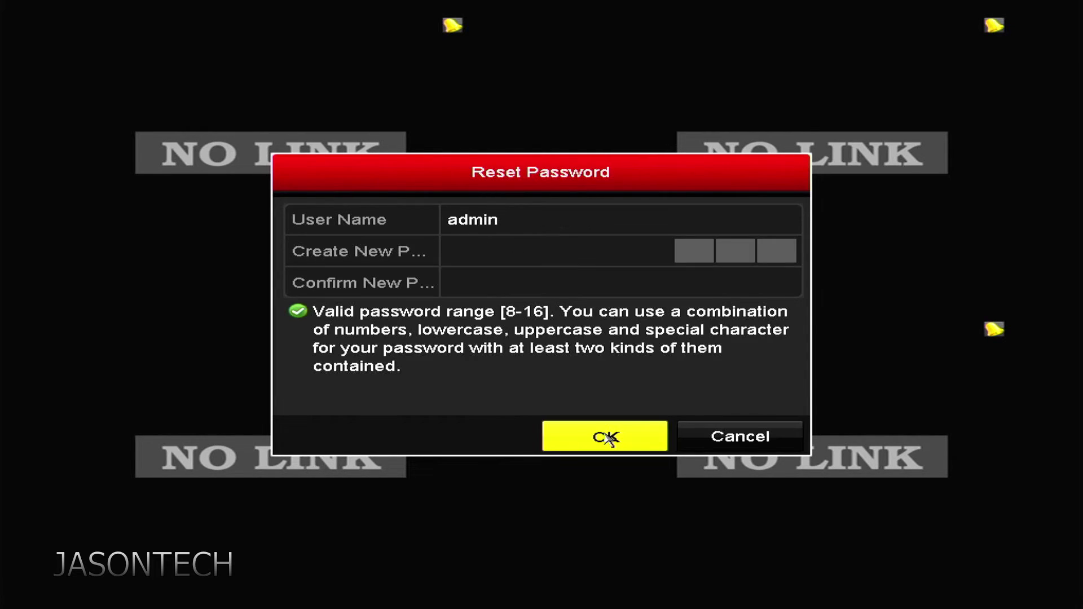
{"action": "left_click", "coordinate": [485, 250]}
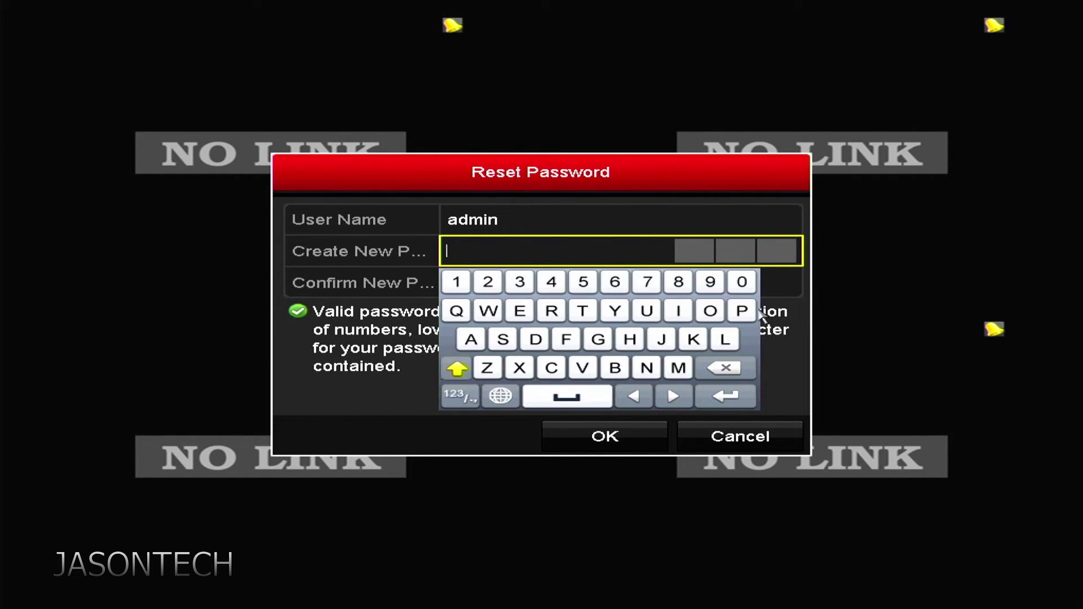
{"action": "left_click", "coordinate": [486, 368]}
{"action": "left_click", "coordinate": [471, 339]}
{"action": "left_click", "coordinate": [503, 341]}
{"action": "left_click", "coordinate": [503, 341]}
{"action": "left_click", "coordinate": [488, 311]}
{"action": "left_click", "coordinate": [710, 311]}
{"action": "left_click", "coordinate": [552, 311]}
{"action": "left_click", "coordinate": [536, 339]}
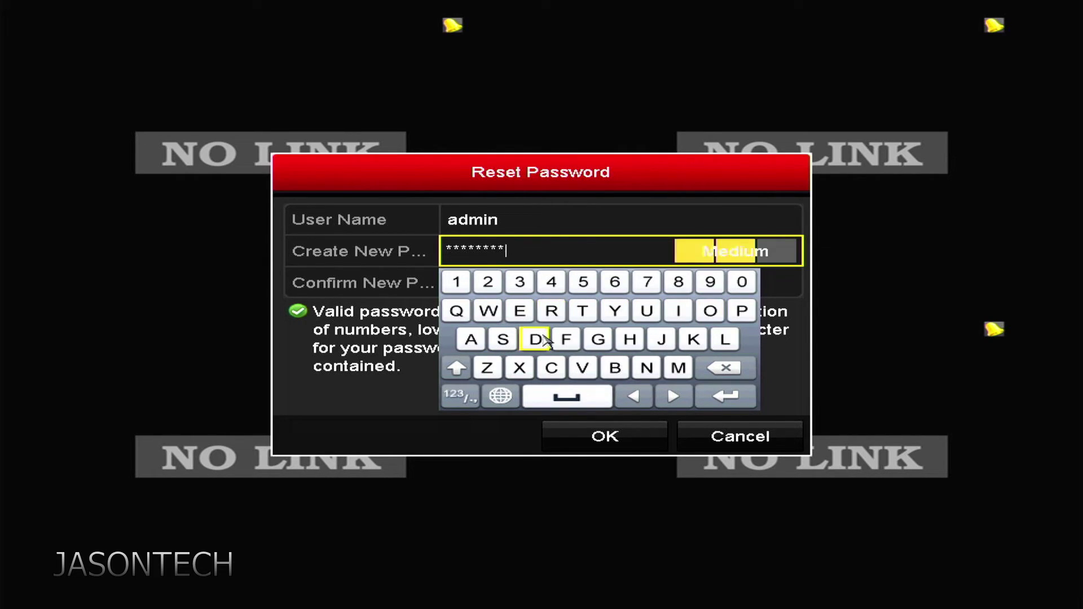
{"action": "left_click", "coordinate": [725, 396]}
Repeat the new password in Confirm New Password and save it as the admin password.
{"action": "left_click", "coordinate": [485, 282]}
{"action": "left_click", "coordinate": [457, 400]}
{"action": "left_click", "coordinate": [742, 343]}
{"action": "left_click", "coordinate": [471, 371]}
{"action": "left_click", "coordinate": [503, 371]}
{"action": "left_click", "coordinate": [503, 370]}
{"action": "left_click", "coordinate": [488, 343]}
{"action": "left_click", "coordinate": [726, 350]}
{"action": "left_click", "coordinate": [552, 342]}
{"action": "left_click", "coordinate": [536, 370]}
{"action": "left_click", "coordinate": [726, 428]}
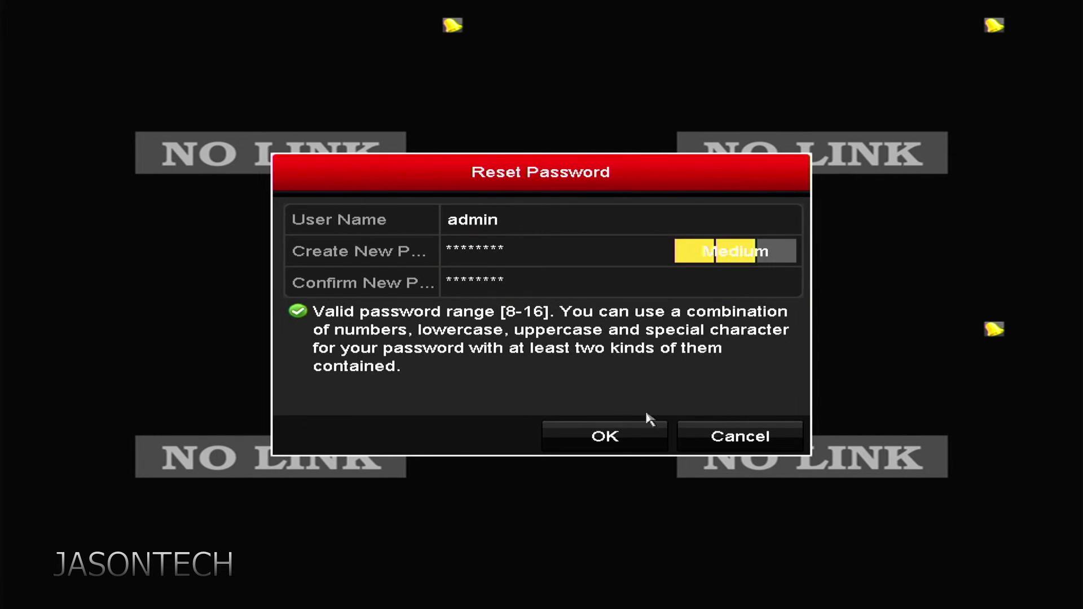
{"action": "left_click", "coordinate": [604, 443]}
Dismiss the reset notice and choose Menu from the live view's shortcut menu.
{"action": "left_click", "coordinate": [546, 338]}
{"action": "right_click", "coordinate": [541, 275]}
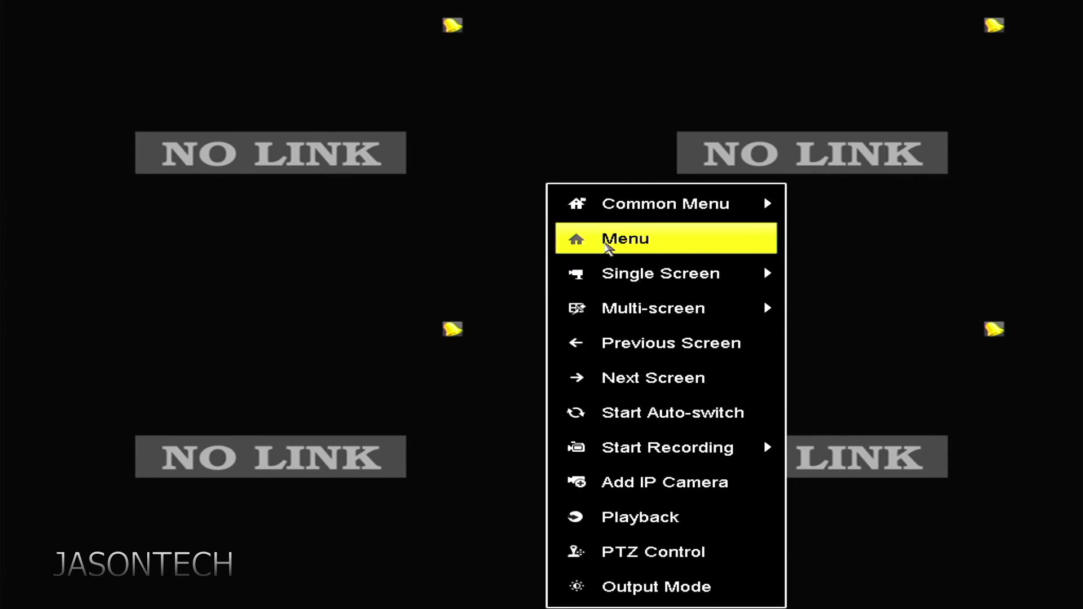
{"action": "left_click", "coordinate": [581, 237]}
Log in as admin with the new eight-character password.
{"action": "left_click", "coordinate": [519, 264]}
{"action": "left_click", "coordinate": [456, 375]}
{"action": "left_click", "coordinate": [742, 317]}
{"action": "left_click", "coordinate": [456, 375]}
{"action": "left_click", "coordinate": [471, 345]}
{"action": "left_click", "coordinate": [536, 345]}
{"action": "left_click", "coordinate": [503, 345]}
{"action": "left_click", "coordinate": [502, 322]}
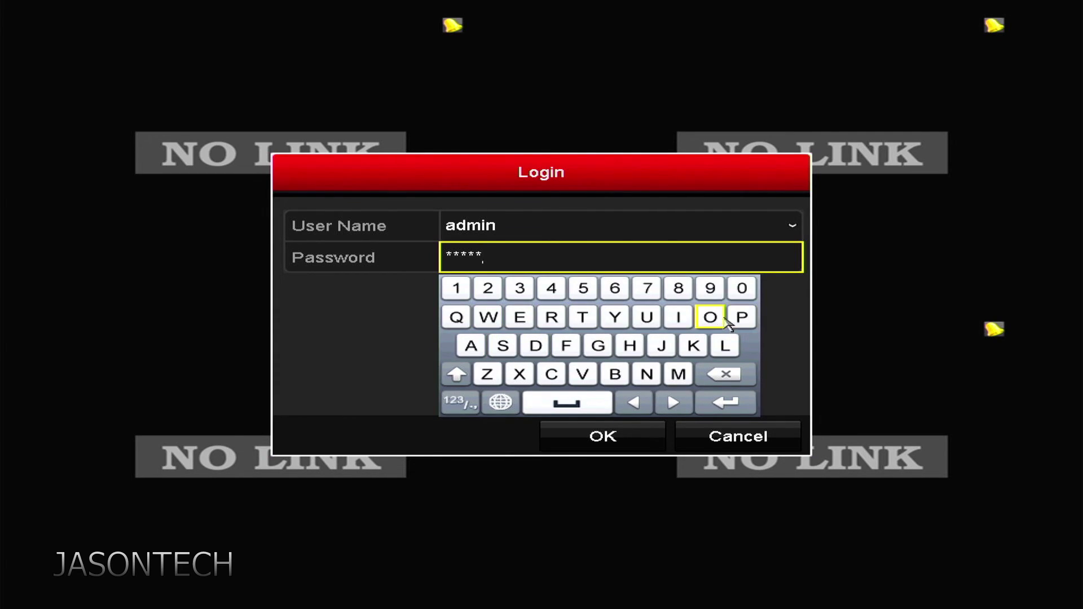
{"action": "left_click", "coordinate": [712, 320]}
{"action": "left_click", "coordinate": [552, 317]}
{"action": "left_click", "coordinate": [536, 345]}
{"action": "left_click", "coordinate": [725, 402]}
{"action": "left_click", "coordinate": [626, 444]}
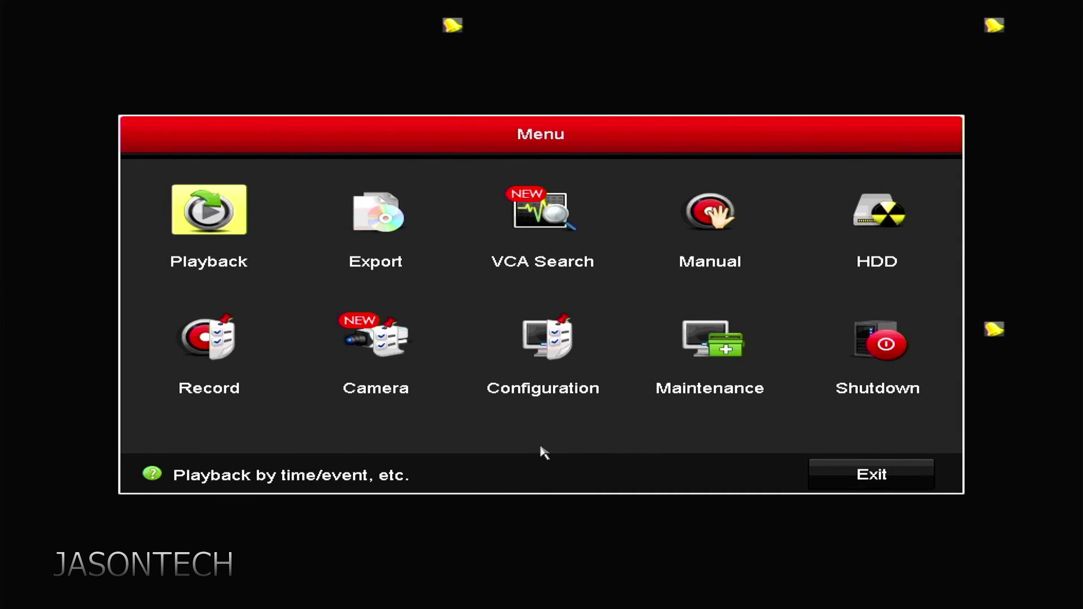